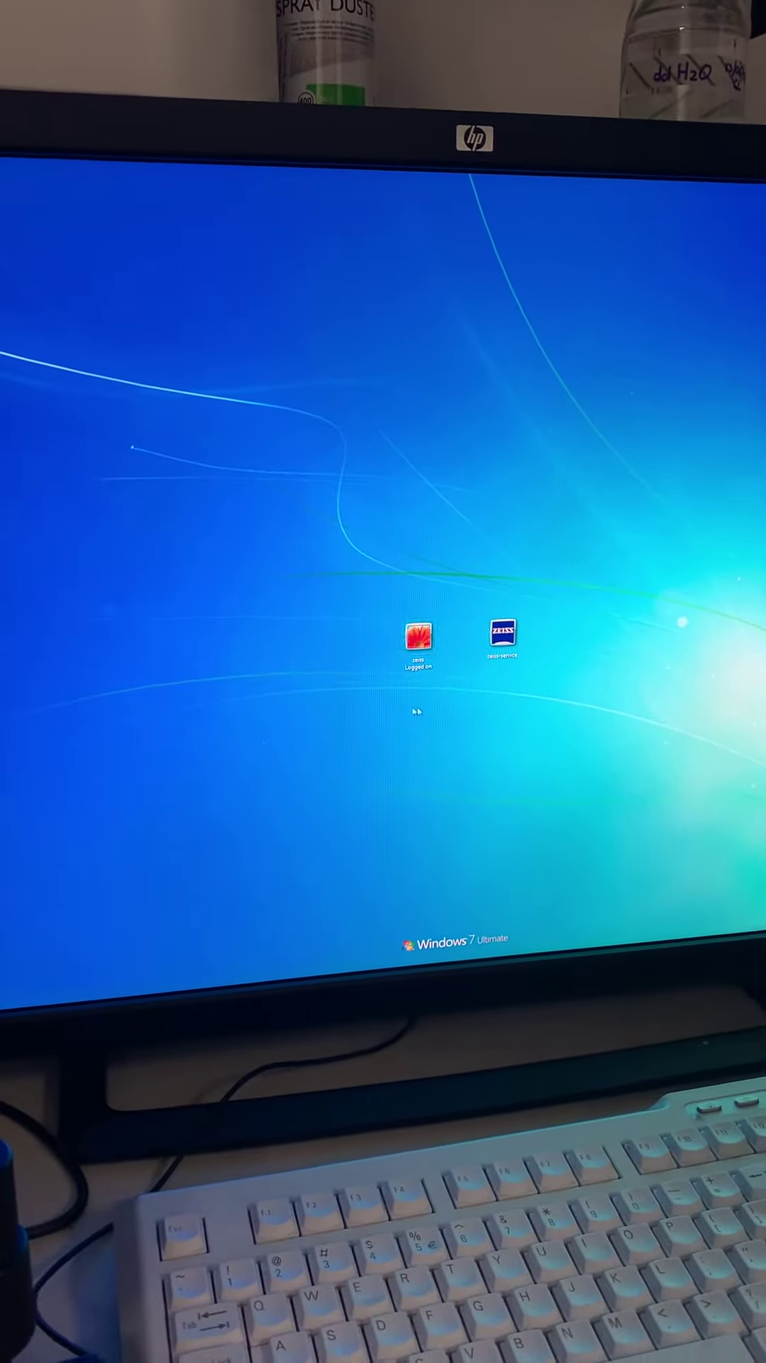
- Log in to Windows 7 as the 'zeiss' user to reach the microscope desktop
click(418, 635)
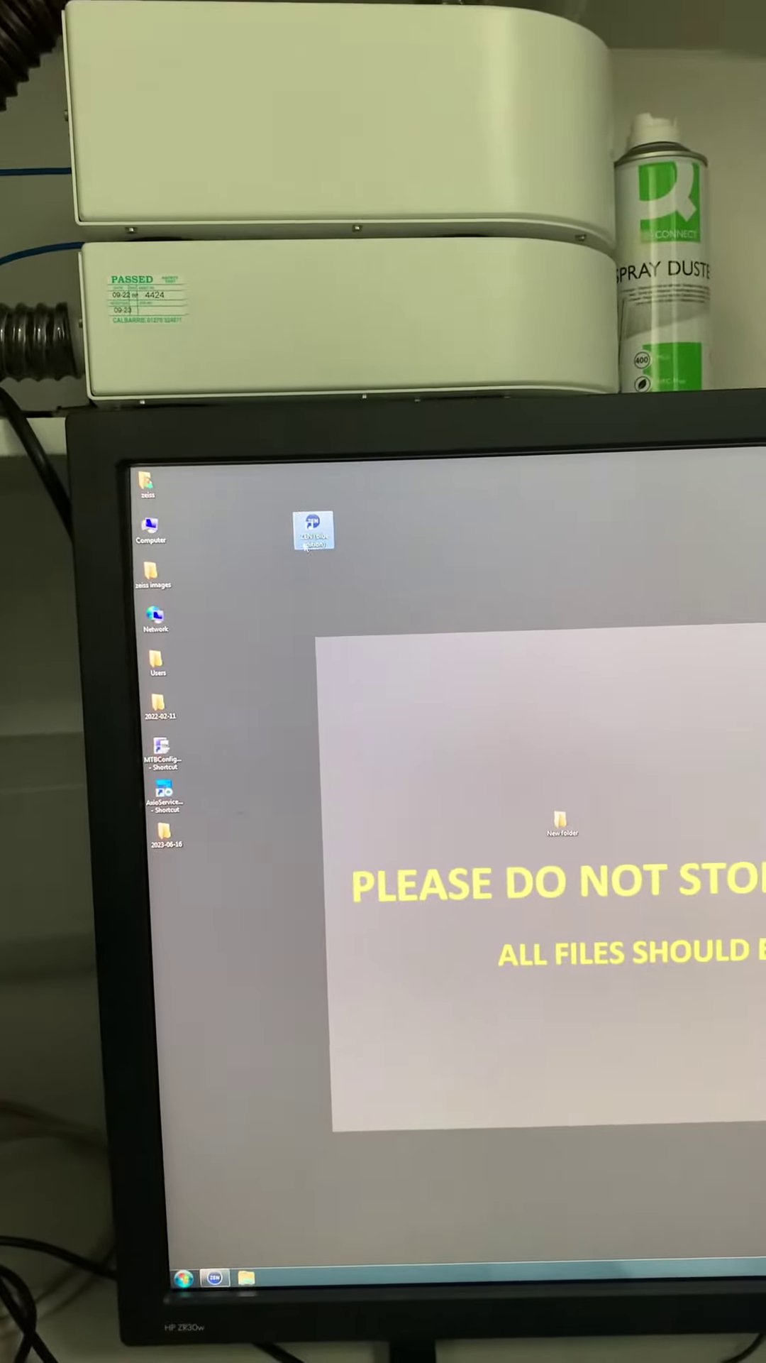
- Launch ZEN from its desktop icon, bringing up the Stage/Focus not Calibrated prompt
double_click(291, 499)
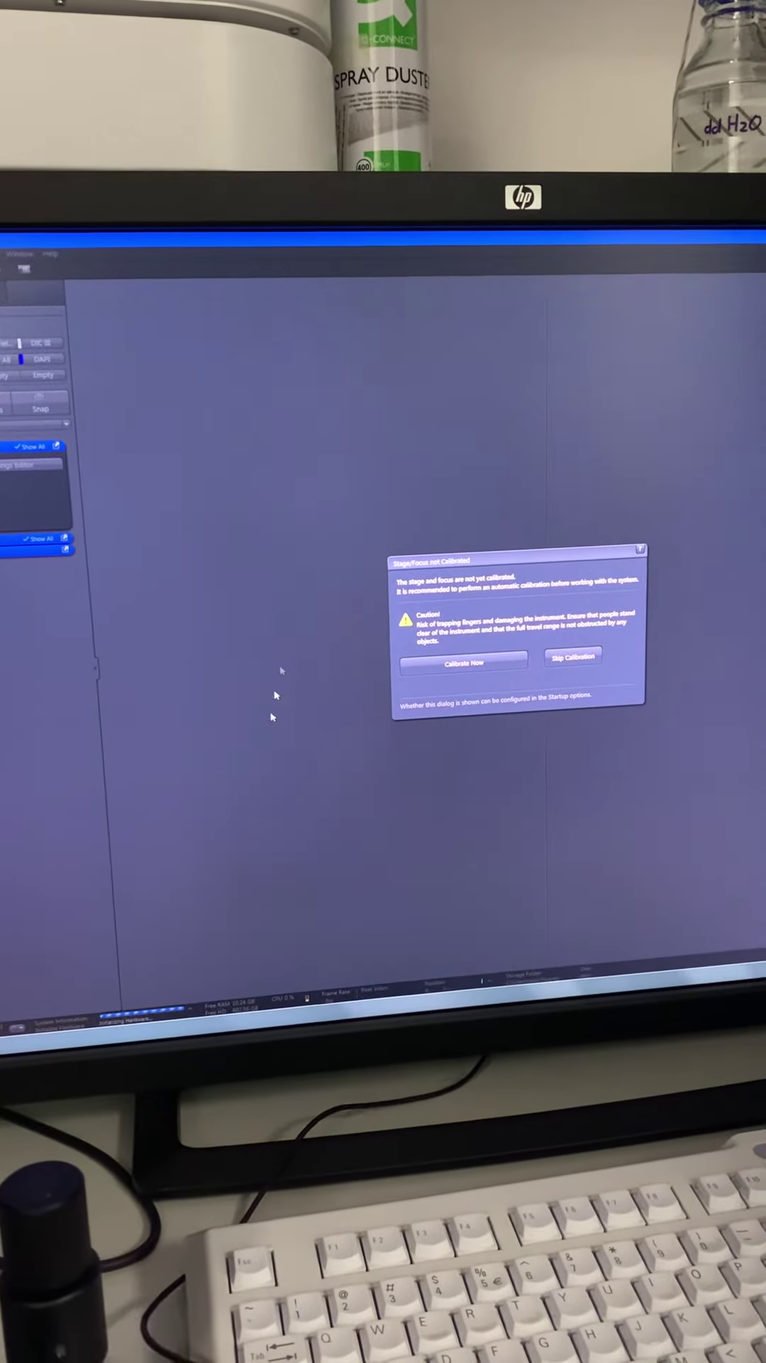
- Choose 'Calibrate Now' to zero the stage's X, Y and Z positions
click(453, 689)
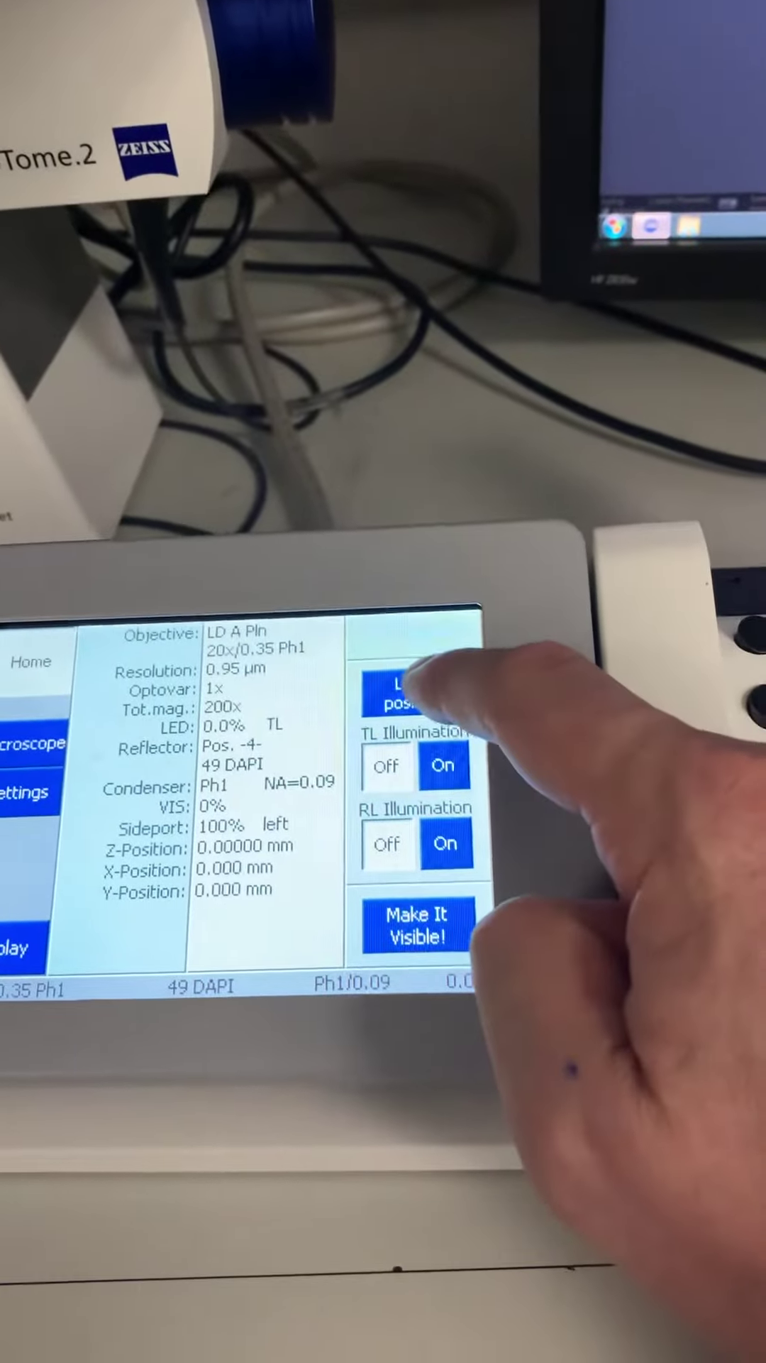
- Lower the objectives with 'Load position' on the microscope touchscreen during calibration
click(421, 721)
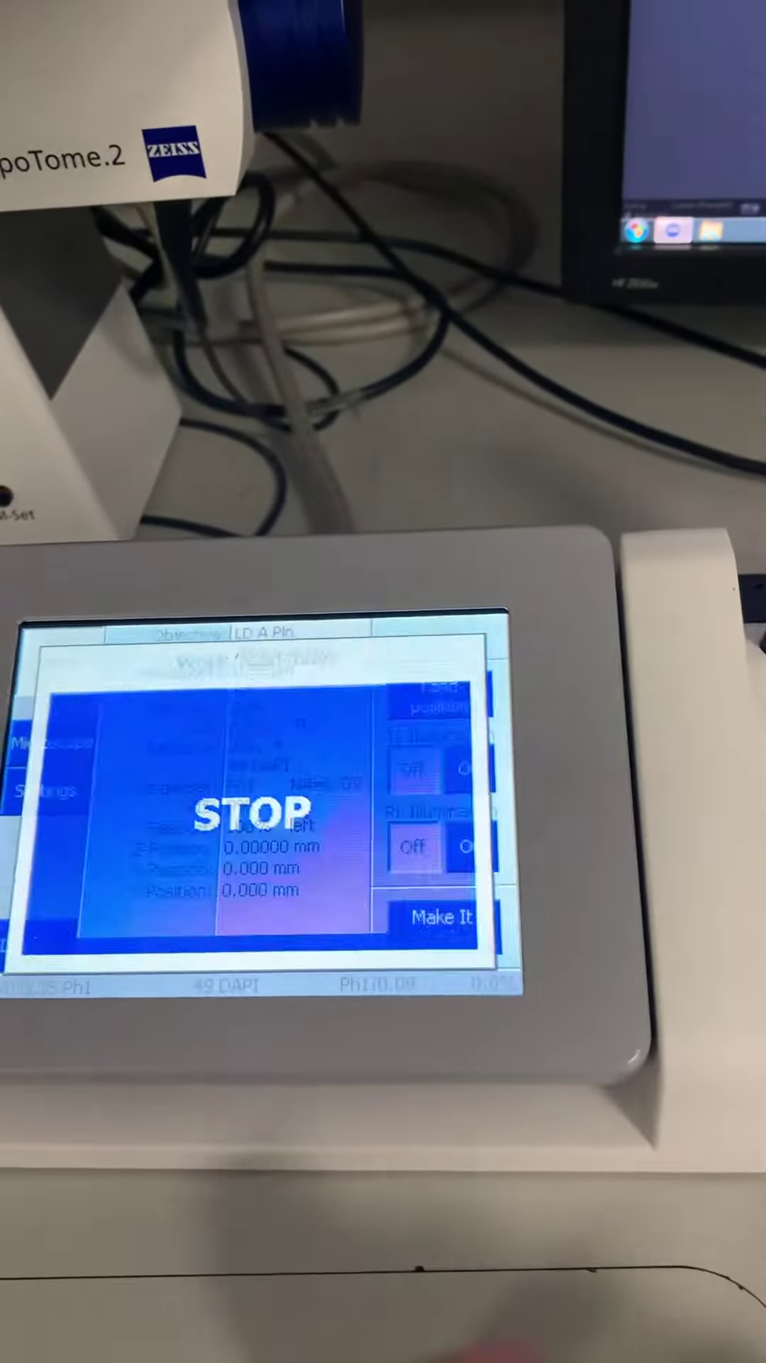